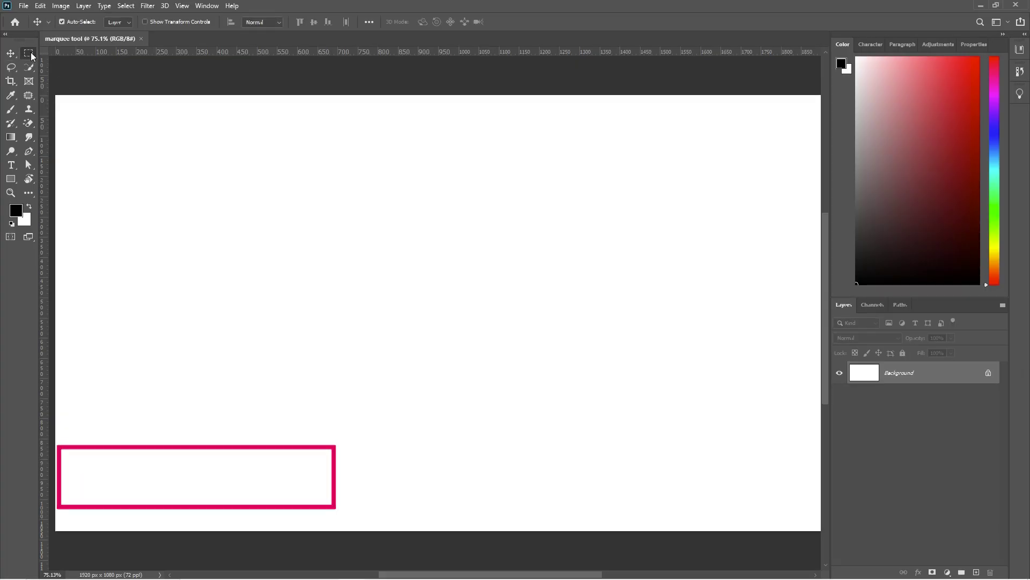
- Select a wide rectangle mid-canvas and paint dark red brush strokes inside it
left_click(30, 54)
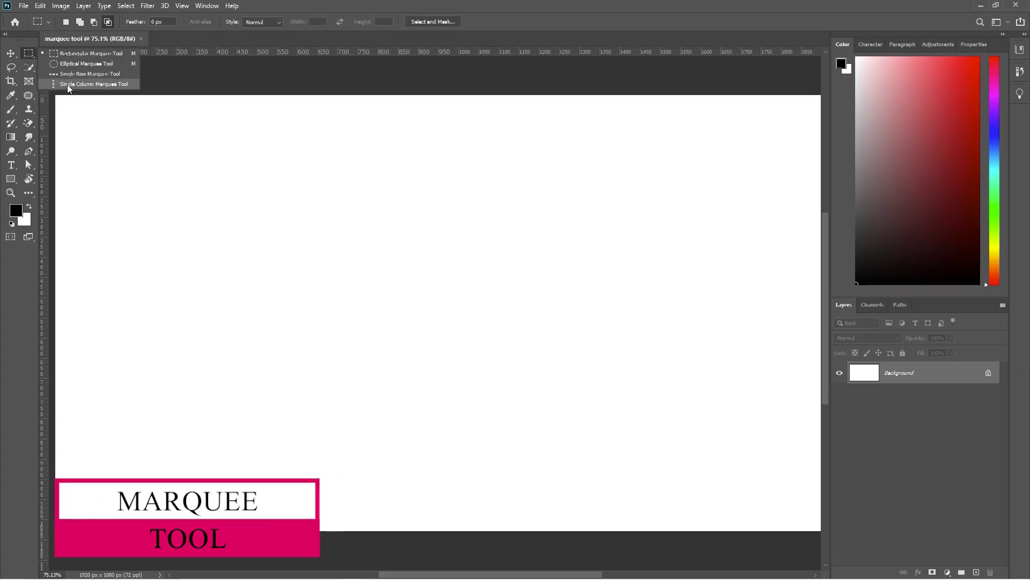
left_click(78, 55)
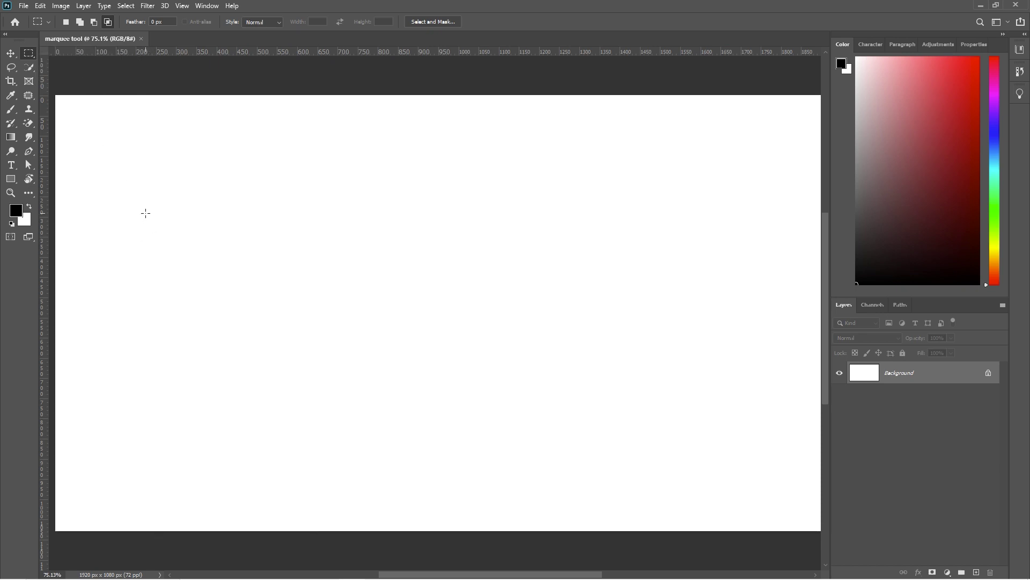
left_click_drag(144, 202, 630, 432)
left_click(12, 112)
left_click(936, 153)
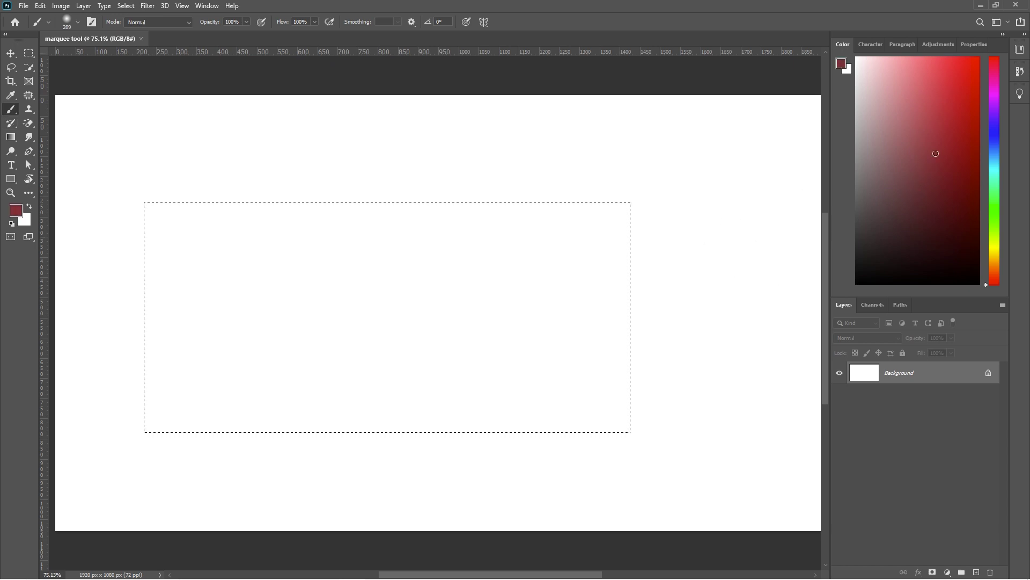
mouse_move(242, 263)
left_mouse_down()
mouse_move(598, 426)
mouse_move(669, 430)
mouse_move(626, 358)
mouse_move(642, 174)
mouse_move(123, 227)
mouse_move(117, 404)
mouse_move(248, 452)
mouse_move(400, 454)
left_mouse_up()
- Deselect, convert the locked Background into Layer 0, and drag the red painting with the Move tool
key("ctrl+d")
key("v")
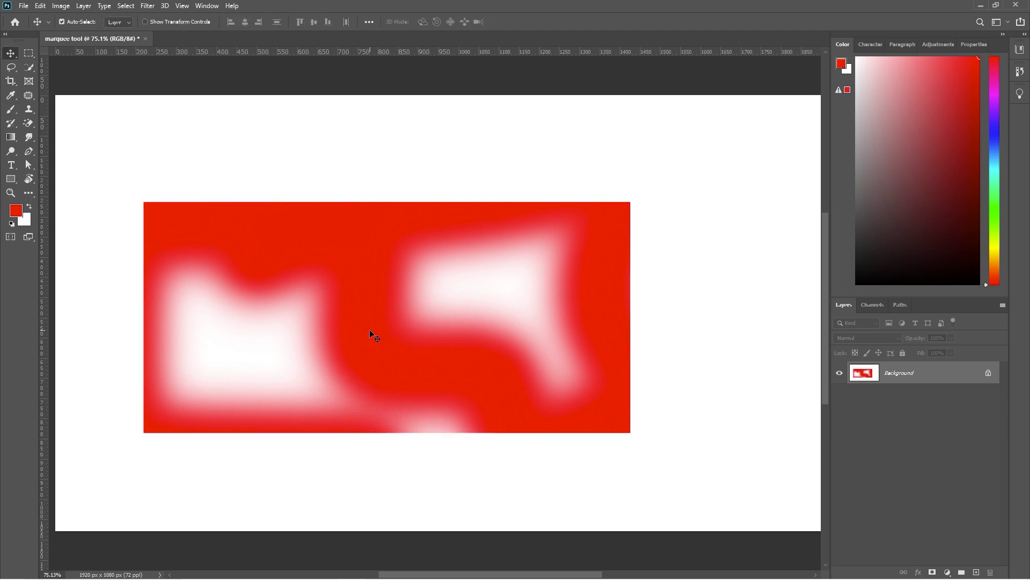
left_click_drag(384, 264, 382, 266)
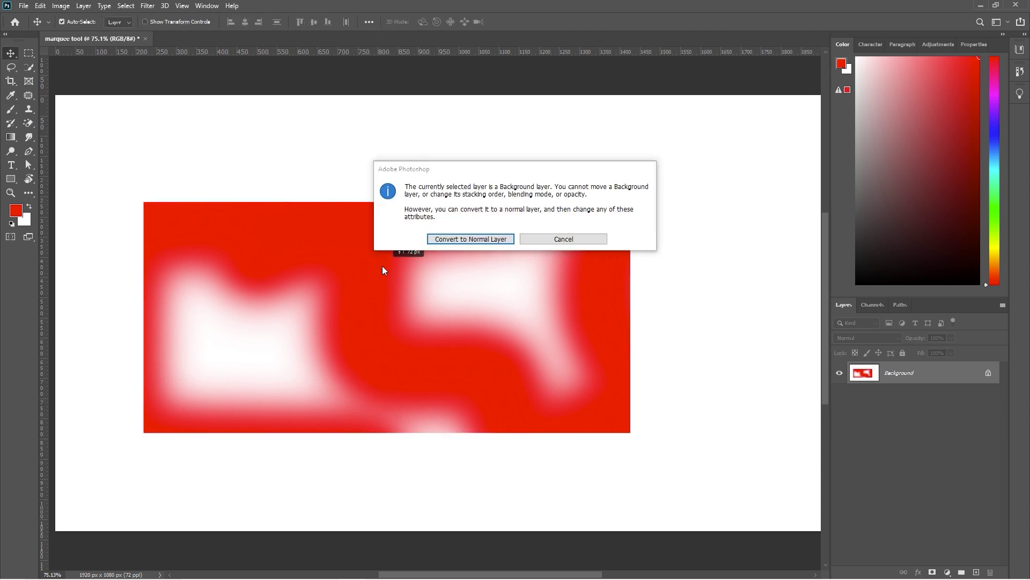
left_click(561, 236)
left_click_drag(376, 301, 486, 284)
left_click(491, 242)
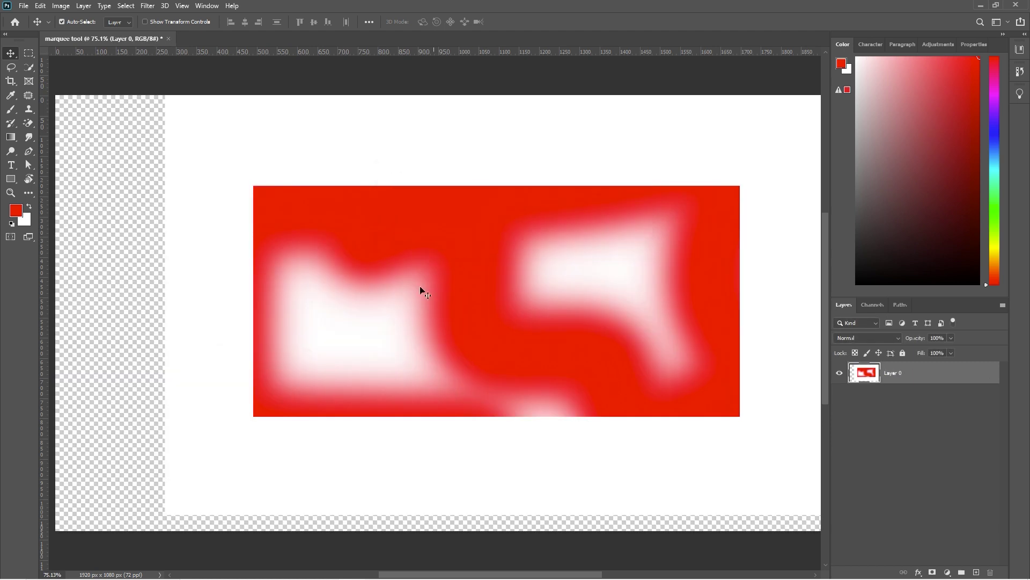
left_click_drag(420, 290, 291, 330)
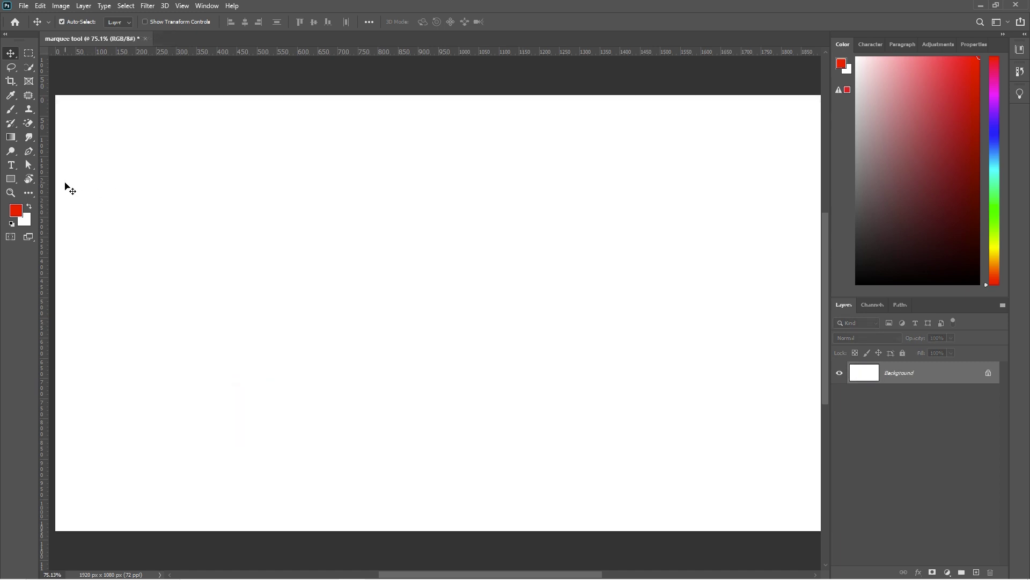
- Add two new empty layers, Layer 1 and Layer 2
left_click(976, 574)
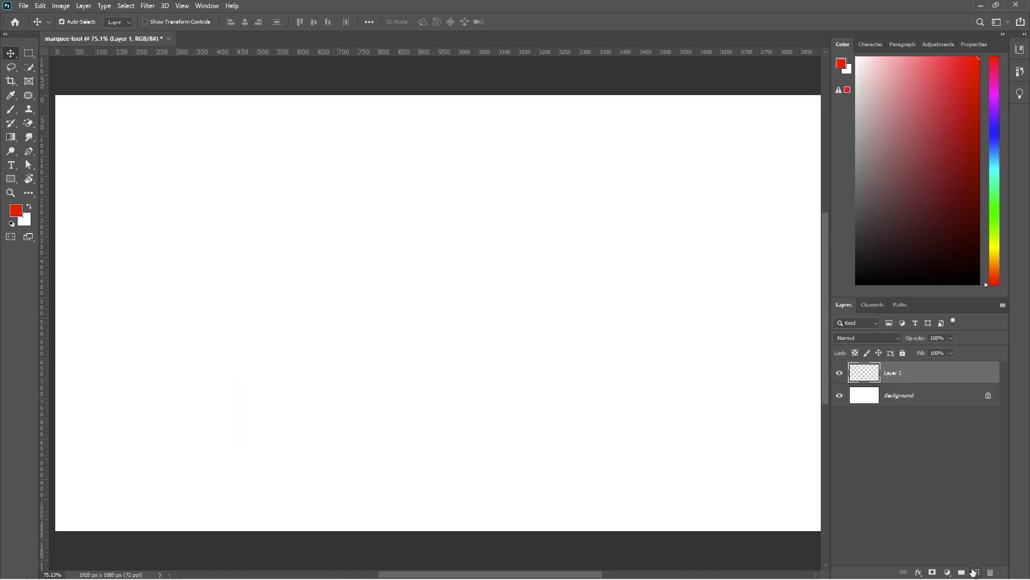
key("ctrl+shift+n")
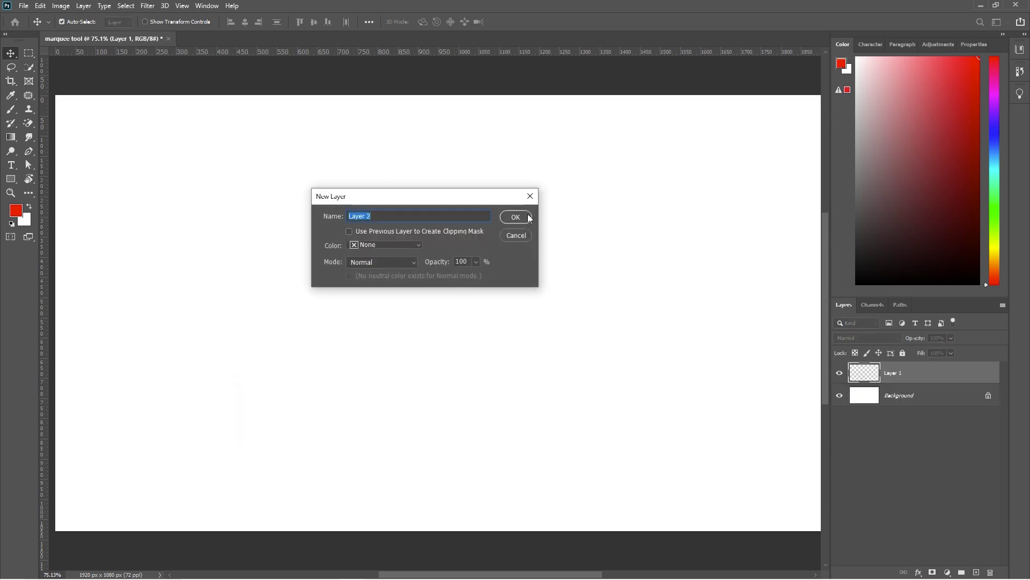
left_click(529, 218)
- Paint a soft red squiggle on Layer 2 and drag it across the canvas
key("b")
mouse_move(284, 220)
left_mouse_down()
mouse_move(340, 276)
mouse_move(556, 327)
left_mouse_up()
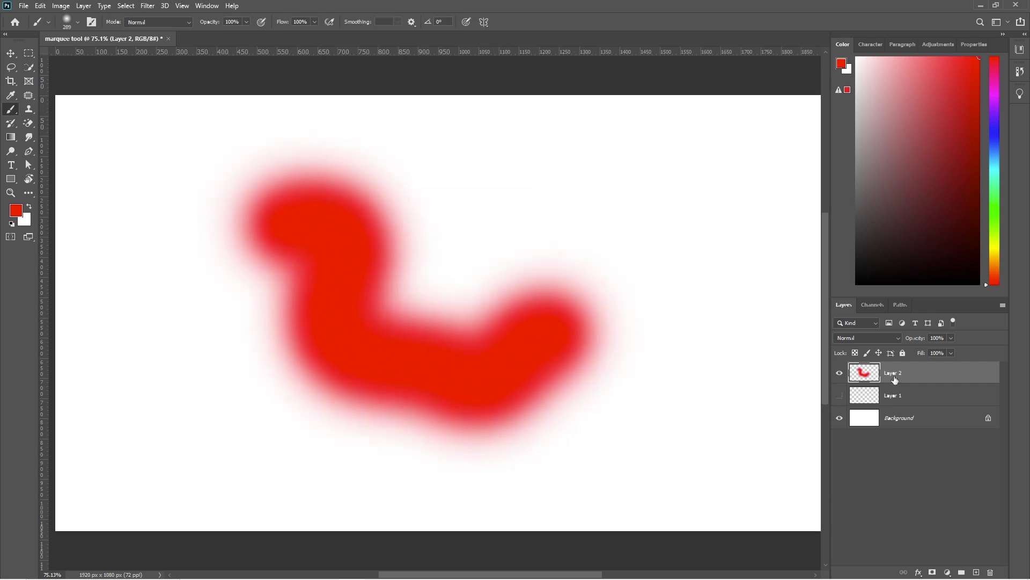
left_click(11, 53)
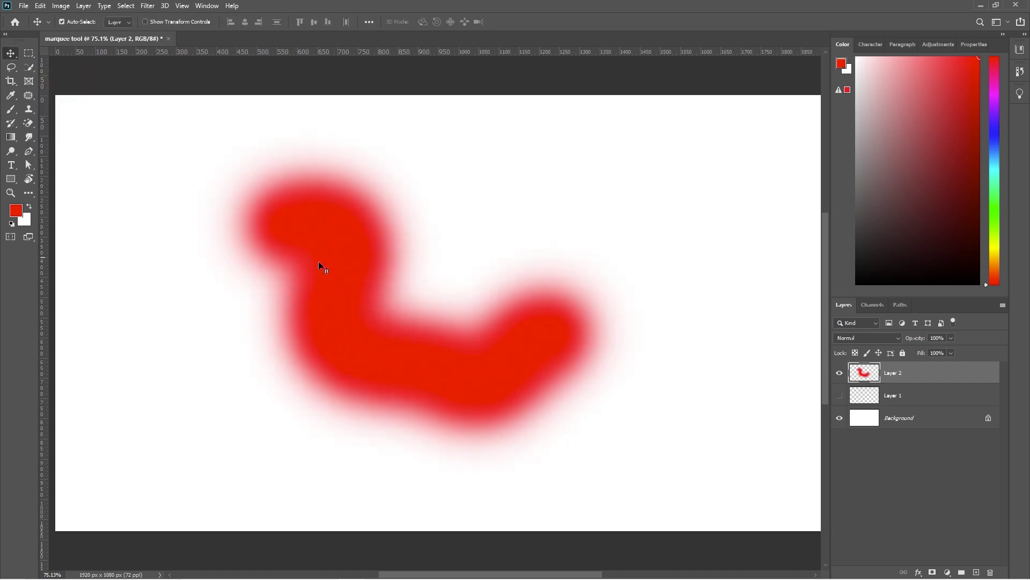
left_click_drag(319, 261, 317, 283)
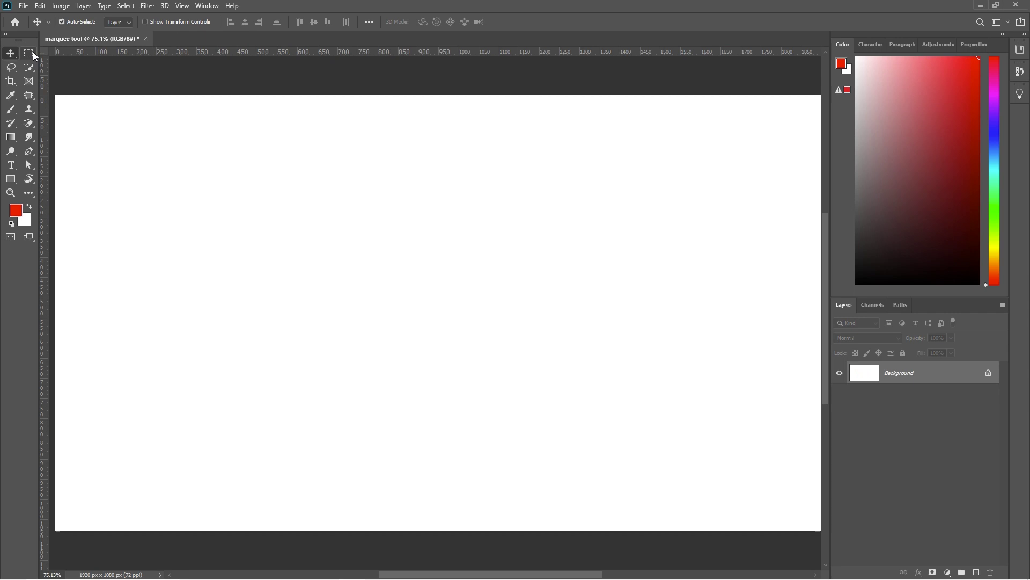
- Select a large mid-canvas rectangle and add three smaller blocks at the top-left and right
left_click(29, 53)
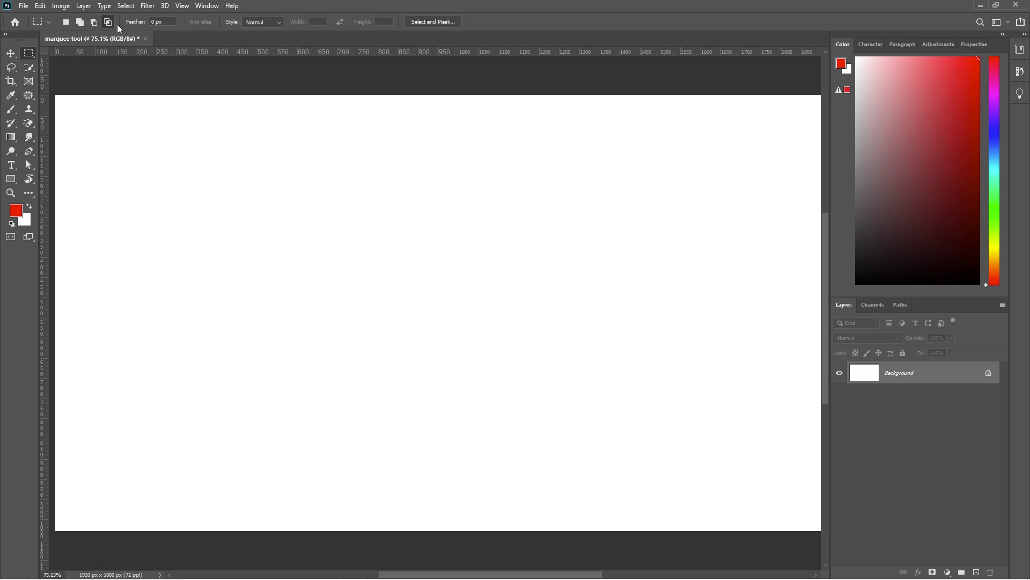
left_click_drag(207, 167, 598, 391)
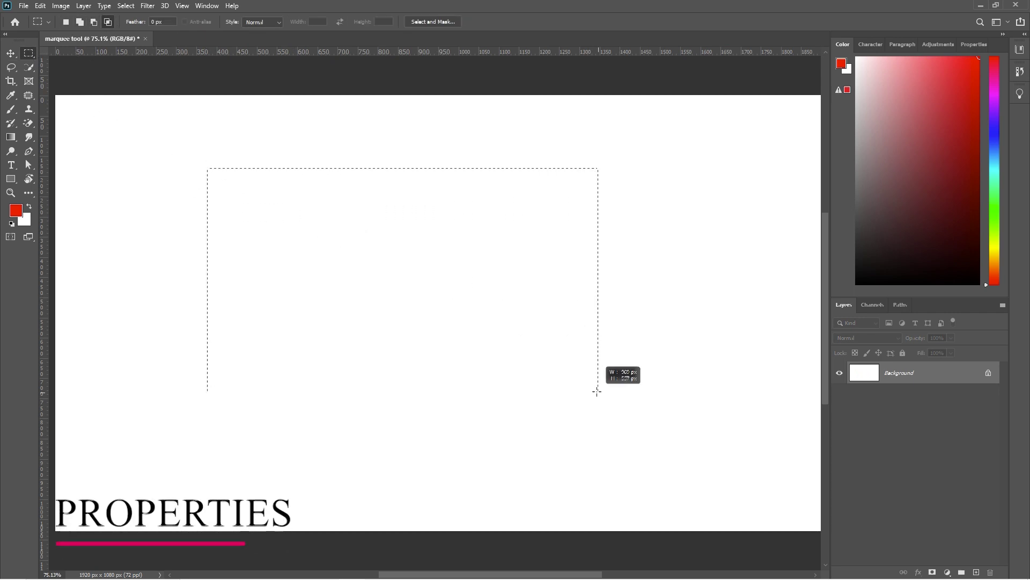
key("ctrl+d")
key("ctrl+z")
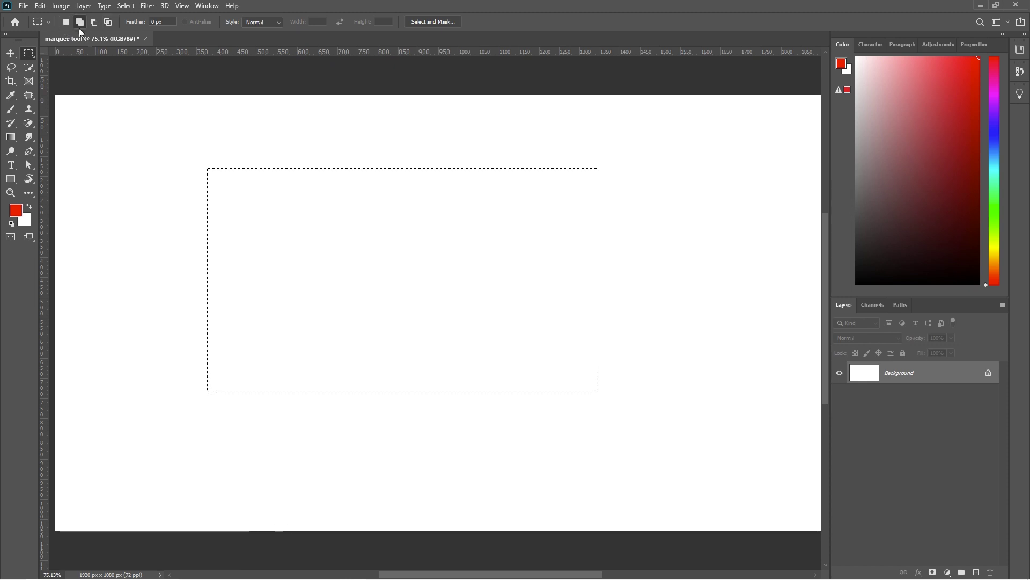
left_click_drag(159, 142, 258, 209)
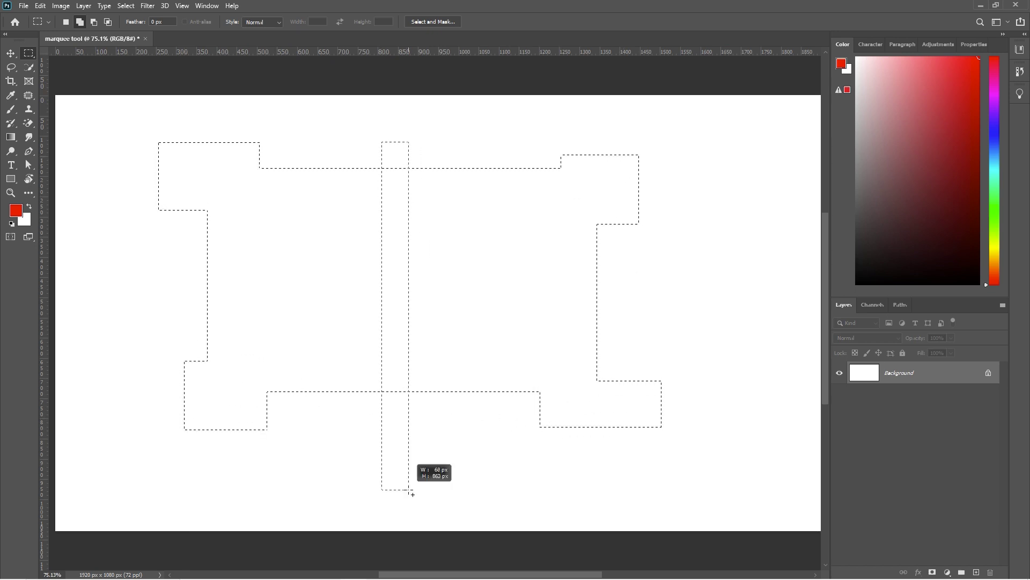
left_click_drag(699, 280, 745, 347)
left_click_drag(635, 319, 729, 388)
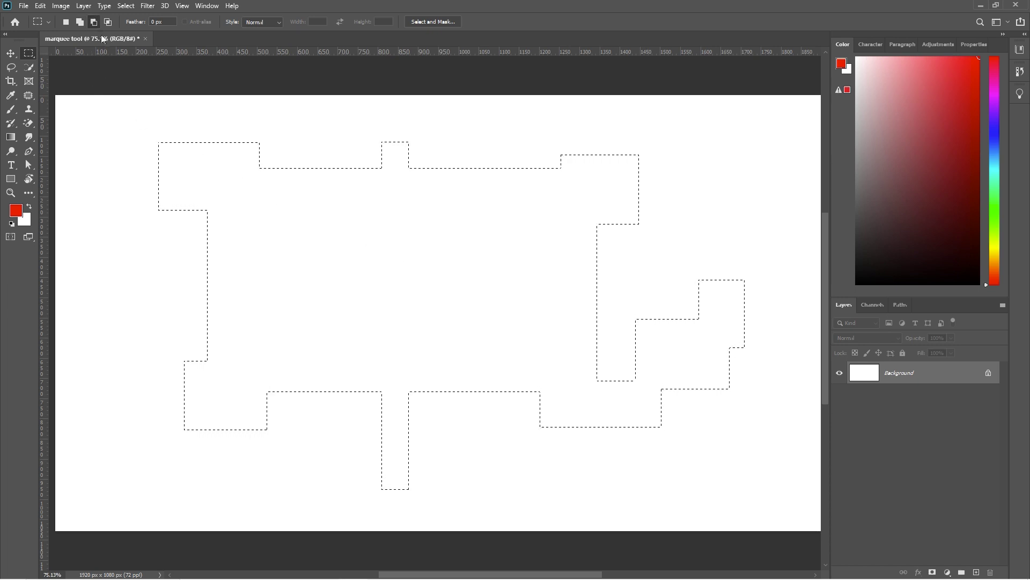
- Subtract notches, a strip and a left-side block from the combined selection
left_click_drag(273, 114, 205, 193)
left_click_drag(556, 324, 555, 323)
left_click_drag(751, 253, 675, 430)
left_click_drag(171, 282, 306, 330)
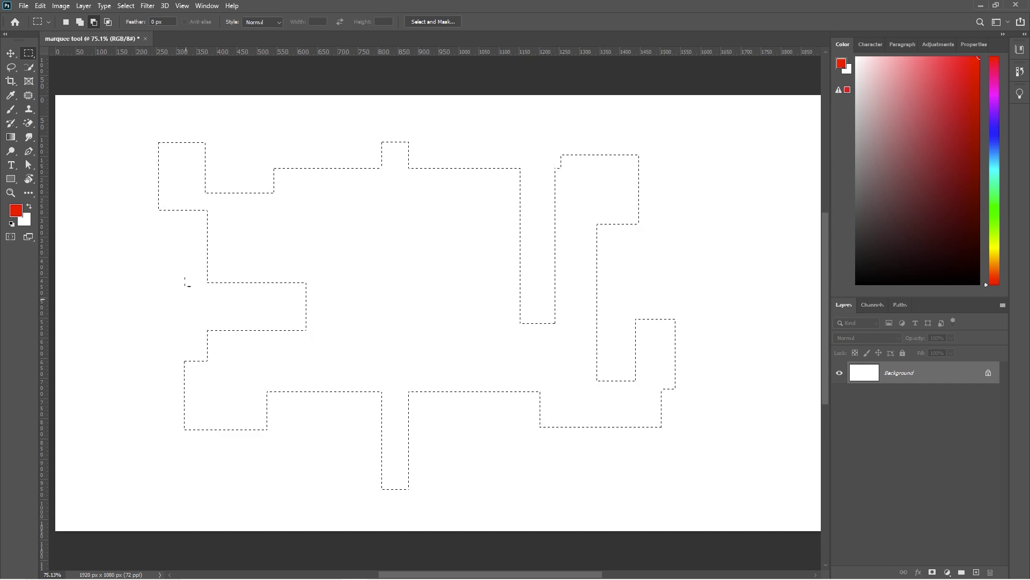
- Intersect the selection with a new rectangle, then start a fresh small rectangular selection
left_click(108, 21)
left_click_drag(222, 167, 615, 400)
left_click(66, 22)
left_click_drag(599, 381, 620, 406)
- Add a lower-right block with Shift, then Alt-subtract the top-left corner and two small holes
key("shift")
left_click_drag(735, 331, 662, 397)
key("alt")
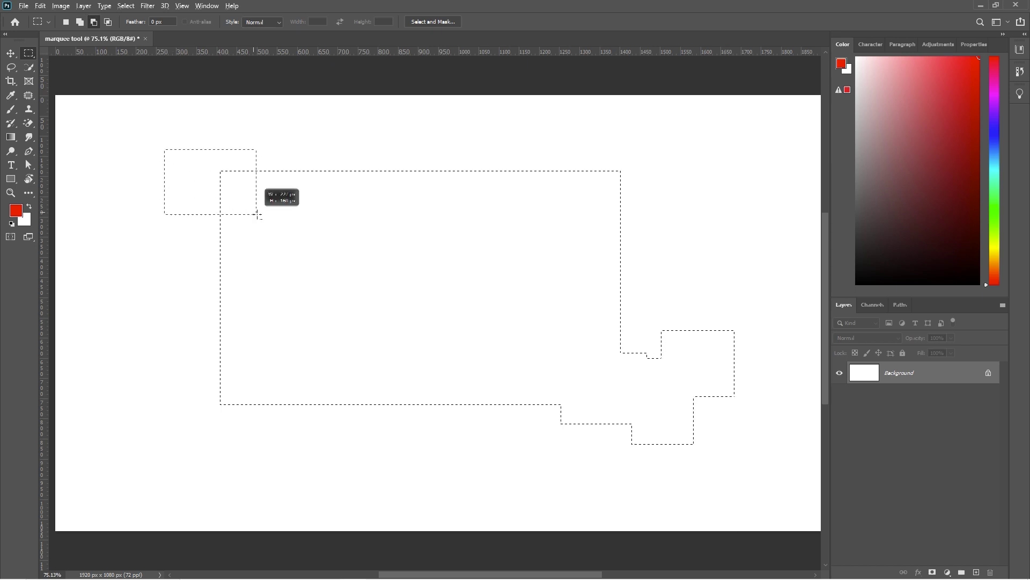
left_click_drag(257, 215, 257, 215)
left_click_drag(501, 309, 556, 353)
left_click_drag(420, 282, 441, 299)
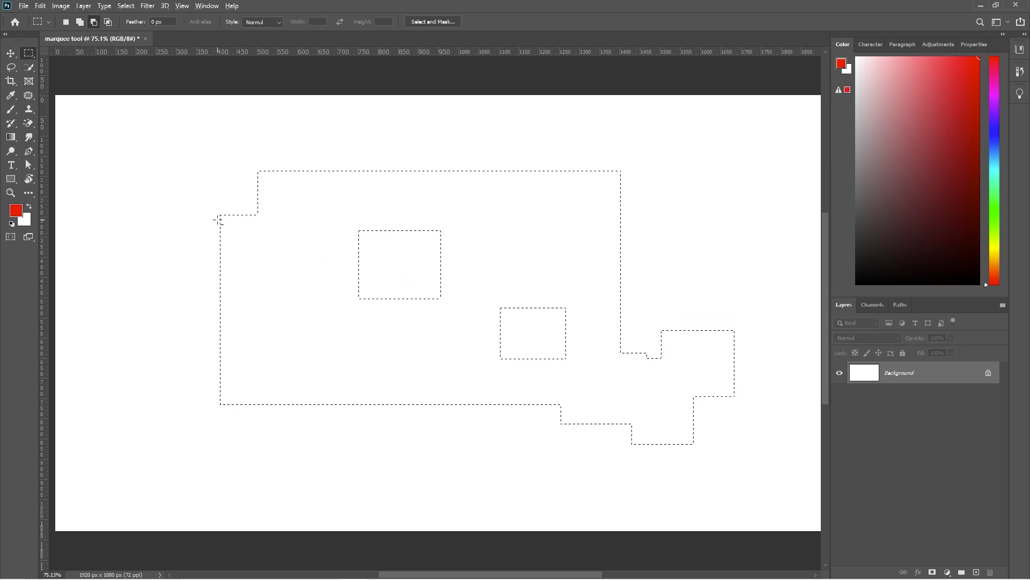
- Intersect the selection with a lower rectangle to leave a notched band, and add empty Layer 1
key("shift+alt")
left_click_drag(221, 253, 678, 390)
key("ctrl+j")
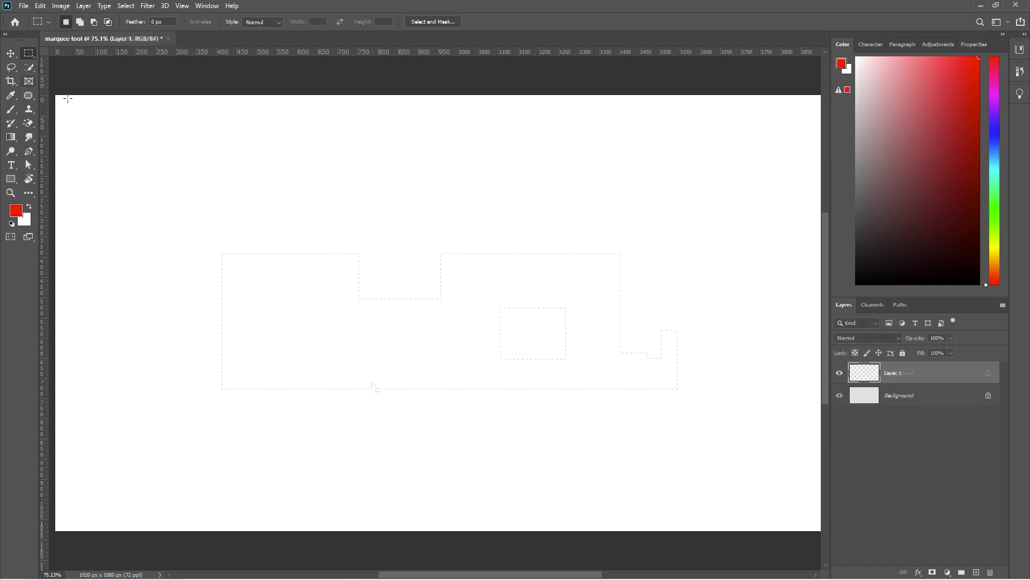
- Set a 20 px feather and fill a soft-edged red rectangle mid-canvas
left_click_drag(188, 181, 517, 370)
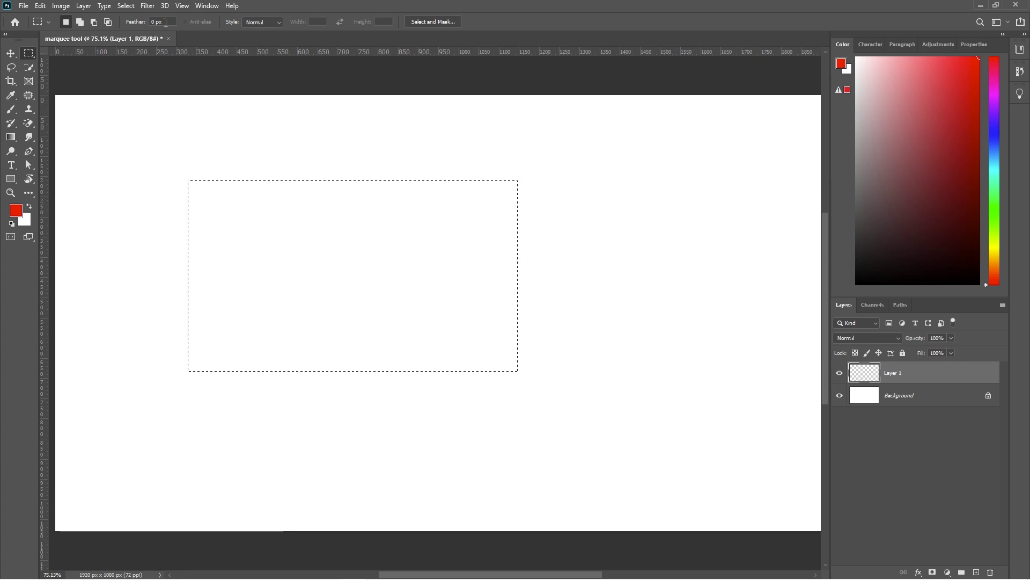
left_click(161, 22)
type("20")
left_click_drag(274, 244, 611, 414)
key("alt+BackSpace")
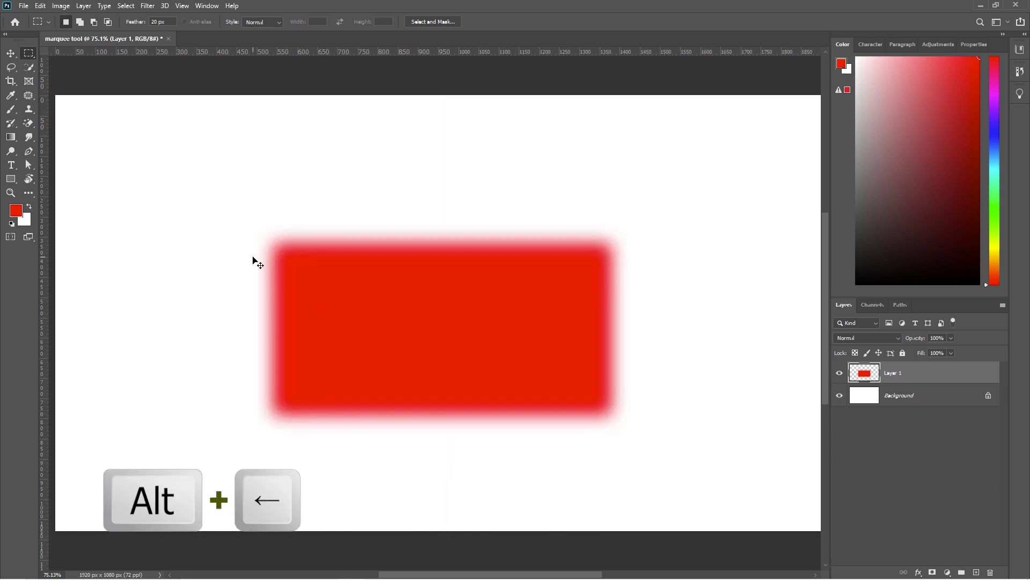
scroll(253, 260, "up", 3)
scroll(250, 220, "down", 3)
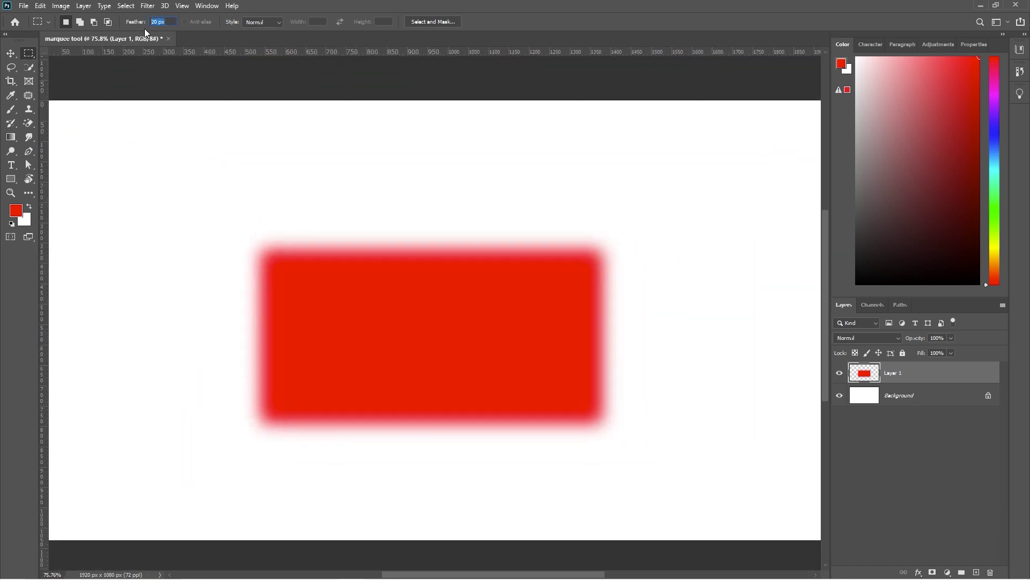
- Fill a hard-edged red rectangle near the top and zoom in to compare the edges
left_click_drag(269, 123, 560, 217)
key("alt+BackSpace")
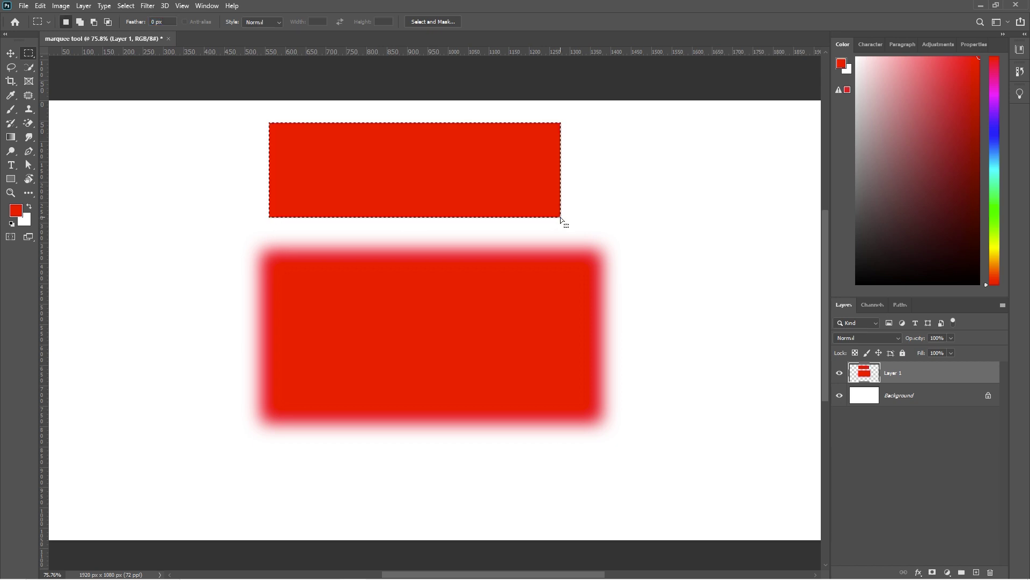
scroll(268, 216, "up", 5)
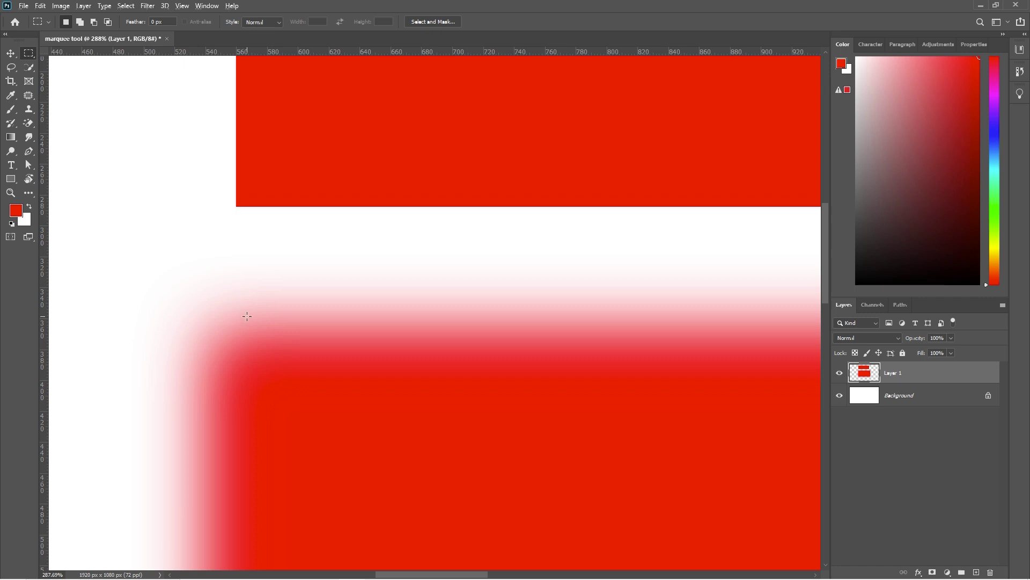
scroll(247, 316, "down", 5)
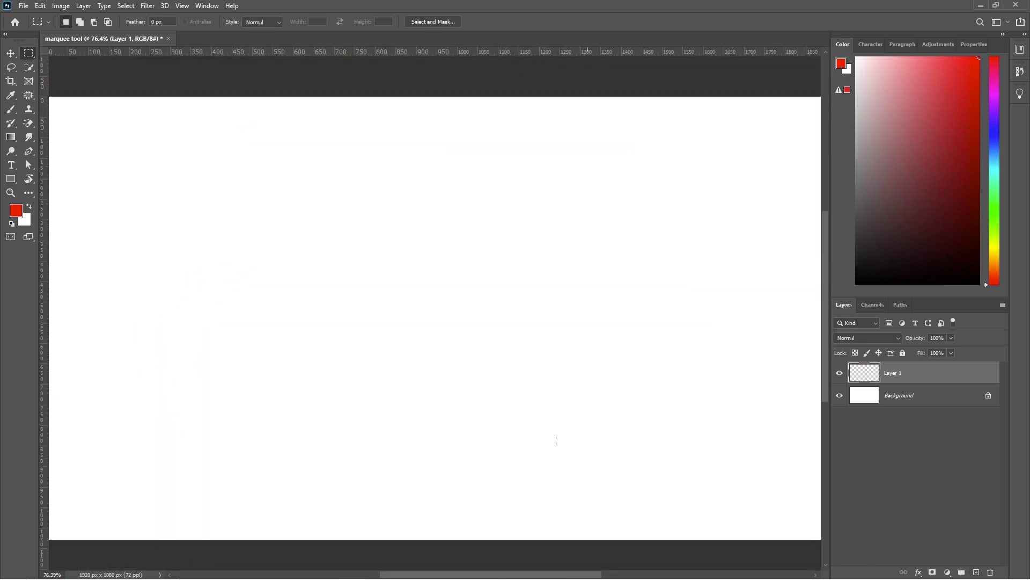
- Feather a wide rectangular selection by 20 px and fill it with red
left_click_drag(221, 193, 623, 389)
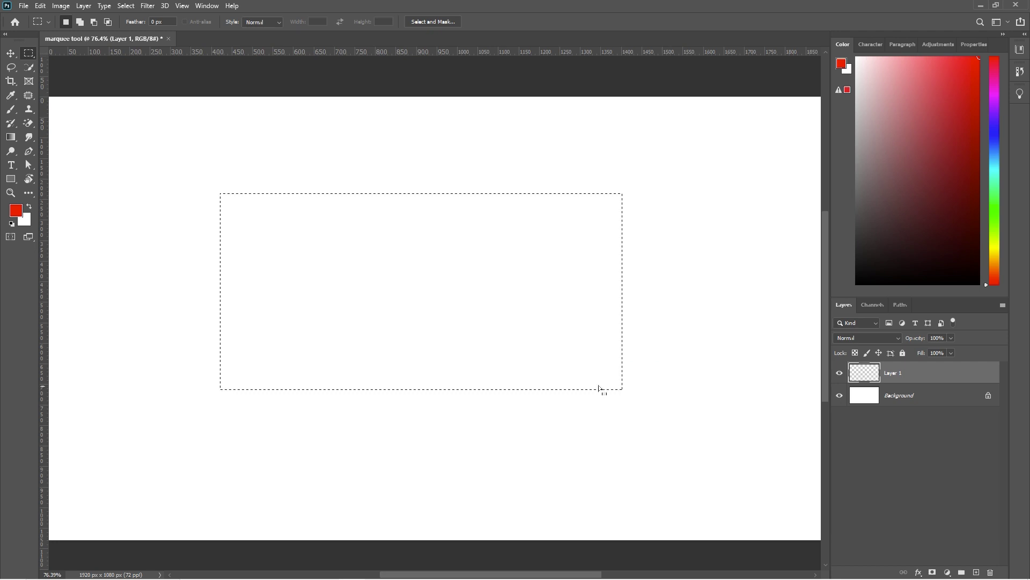
right_click(473, 311)
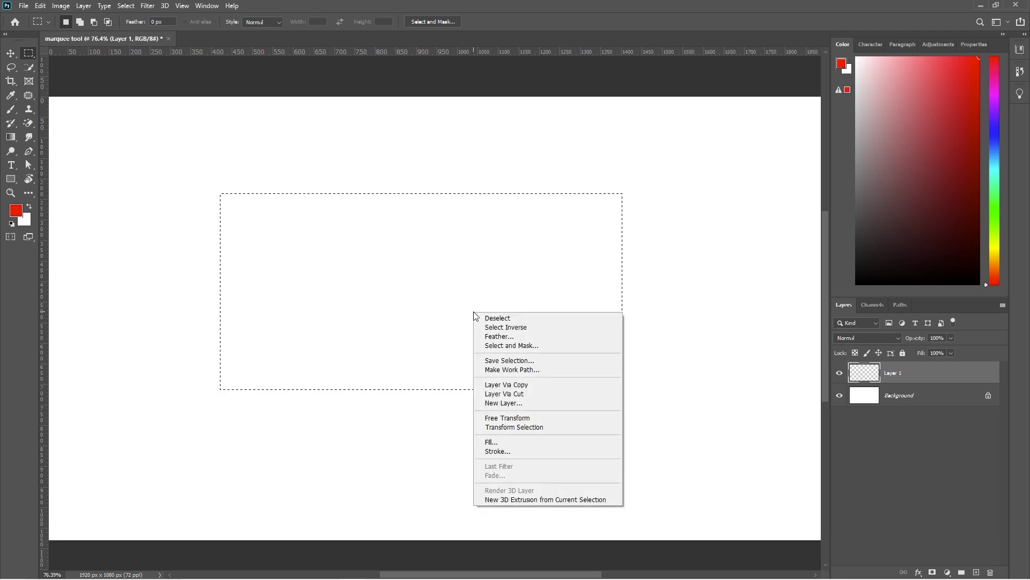
left_click(514, 336)
type("2")
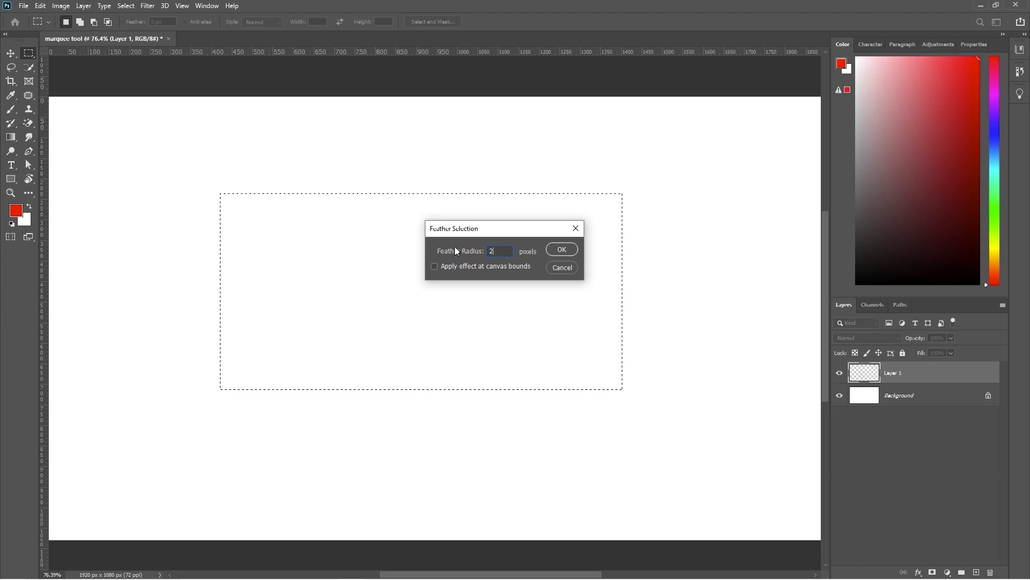
type("0")
left_click(562, 250)
key("alt+BackSpace")
key("v")
- On a new layer, feather an overlapping top-right rectangle 20 px and fill it pale teal
key("ctrl+shift+alt+n")
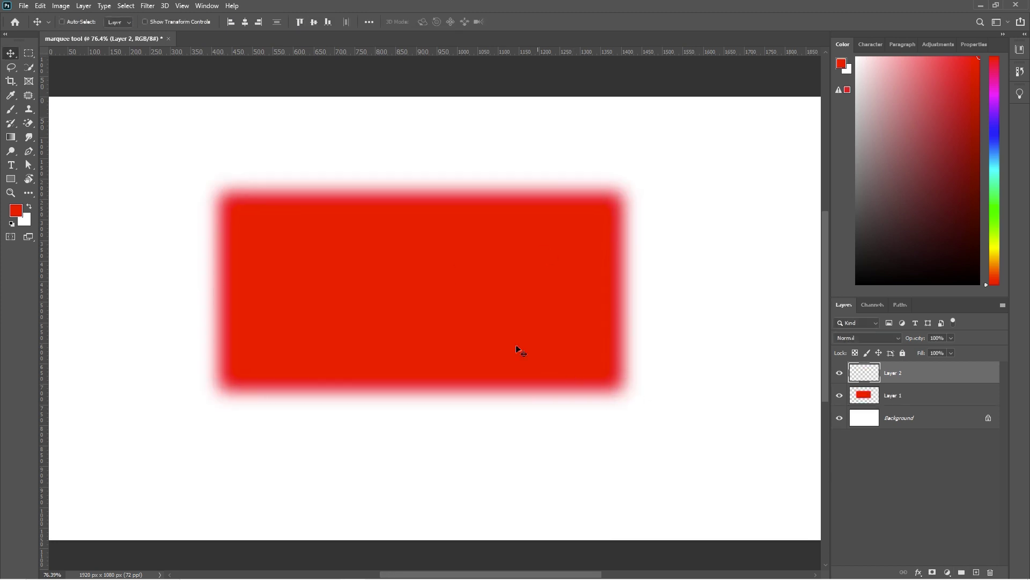
left_click(30, 54)
left_click_drag(397, 149, 698, 291)
right_click(579, 230)
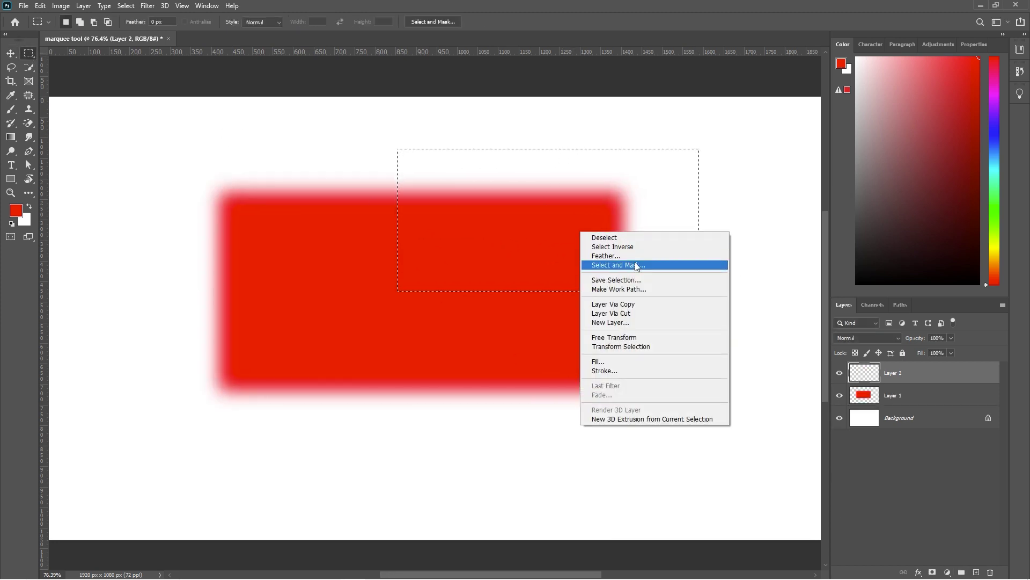
left_click(635, 262)
left_click(562, 250)
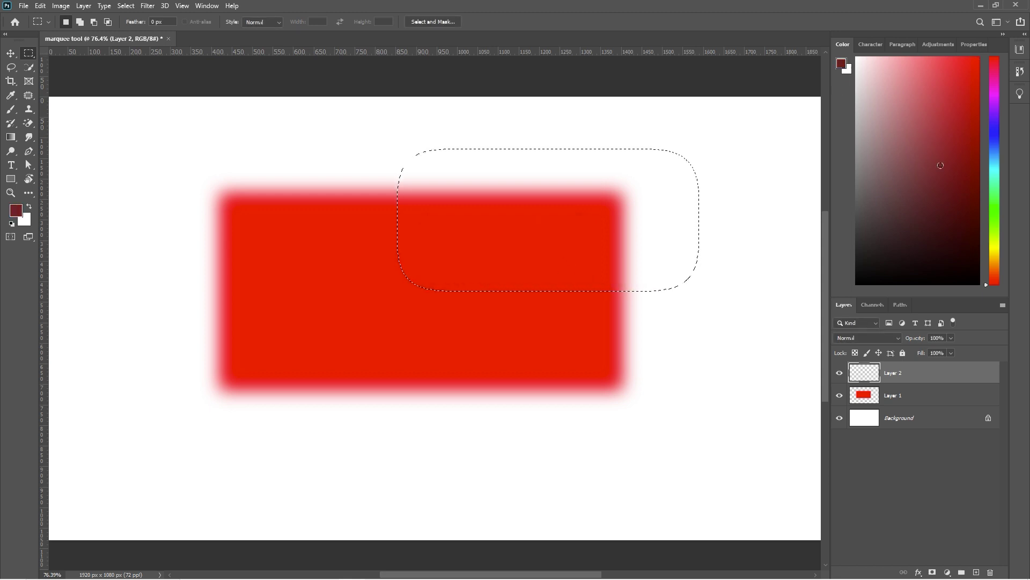
left_click(857, 161)
left_click(995, 171)
left_click(978, 126)
key("alt+BackSpace")
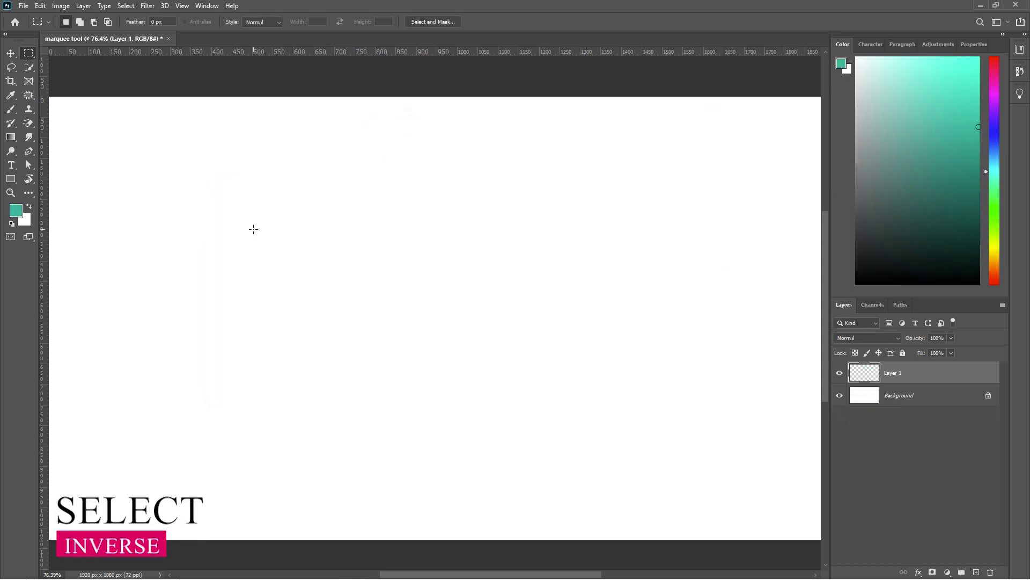
- Select a central rectangle, invert the selection, and brush teal around all four sides
left_click_drag(238, 217, 627, 402)
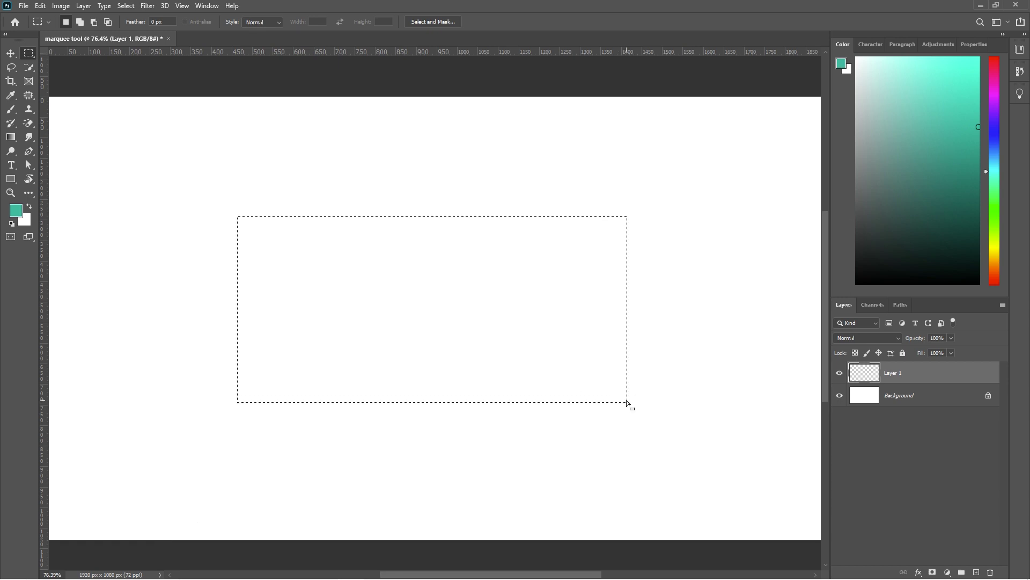
right_click(493, 277)
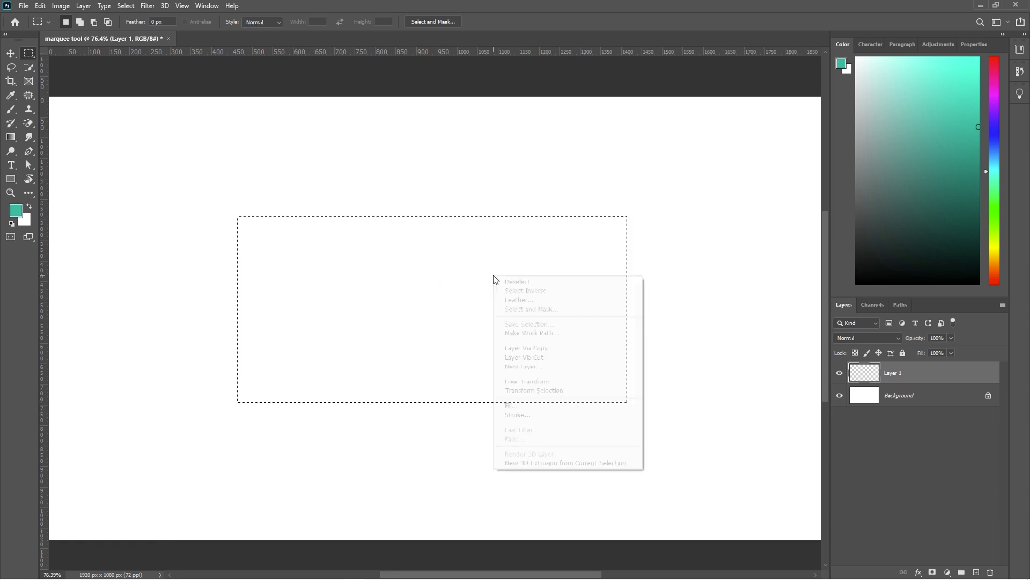
left_click(531, 292)
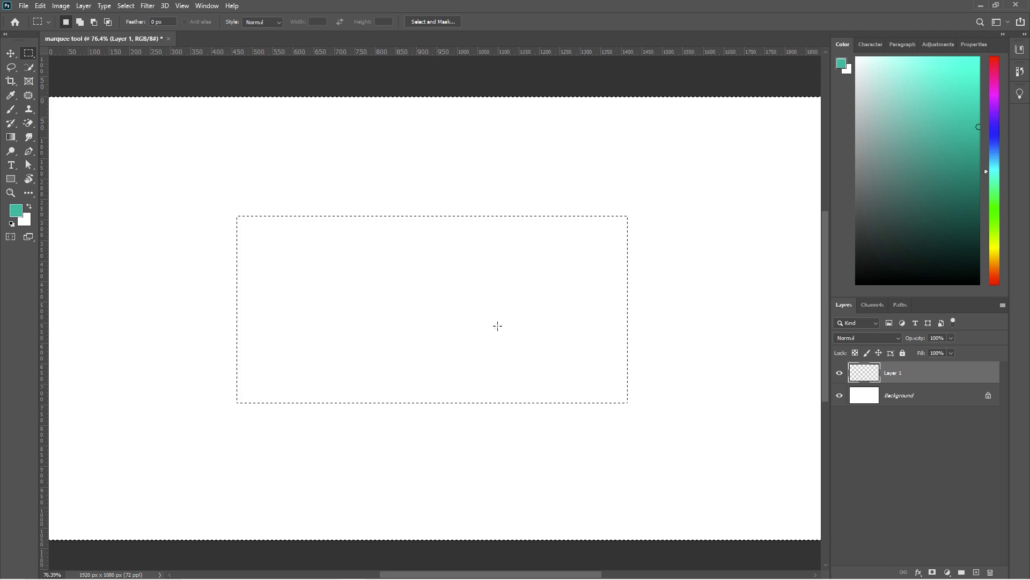
left_click(11, 110)
mouse_move(193, 247)
left_mouse_down()
mouse_move(287, 195)
mouse_move(679, 325)
mouse_move(433, 375)
mouse_move(258, 257)
mouse_move(446, 235)
mouse_move(793, 69)
mouse_move(701, 517)
mouse_move(536, 510)
left_mouse_up()
left_click_drag(125, 151, 130, 231)
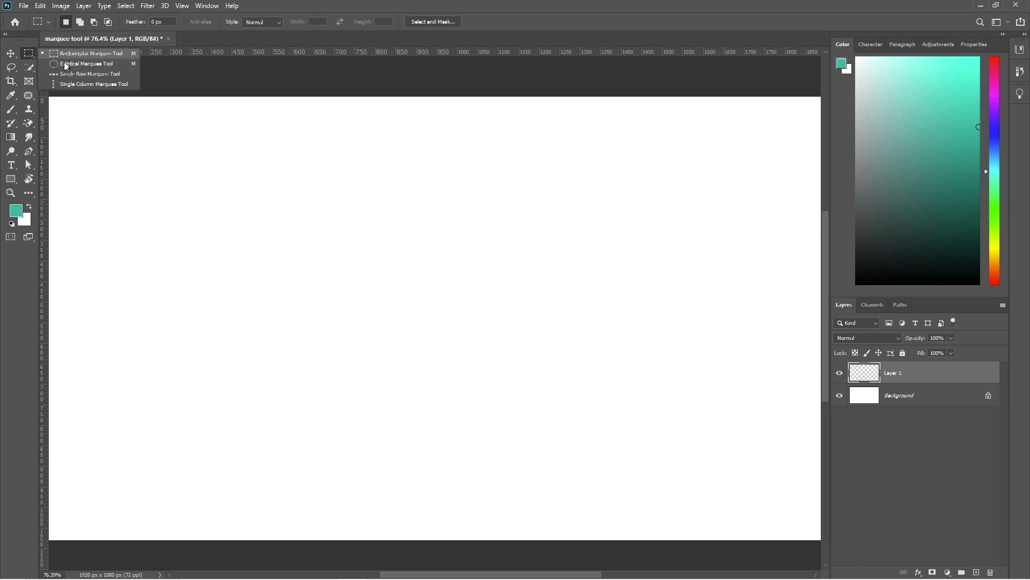
- Draw sample rectangle, ellipse, square and circle selections, toggling marquee shapes with Shift+M
left_click(73, 56)
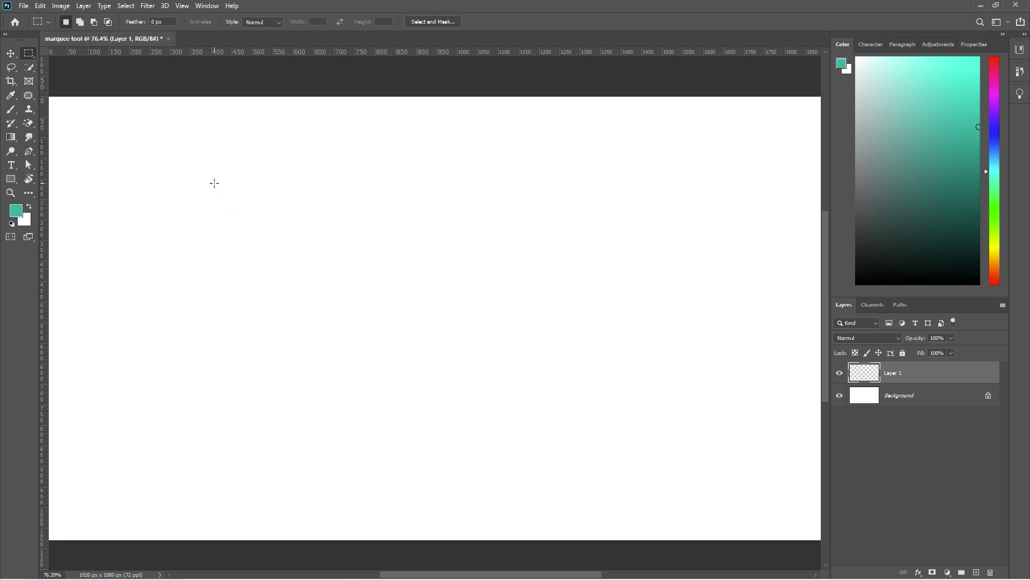
left_click_drag(214, 183, 586, 295)
key("shift+m")
left_click_drag(156, 131, 570, 183)
key("shift+m")
left_click_drag(214, 183, 604, 298)
left_click_drag(271, 337, 482, 494)
key("shift+m")
left_click_drag(156, 124, 494, 188)
left_click_drag(255, 247, 563, 459)
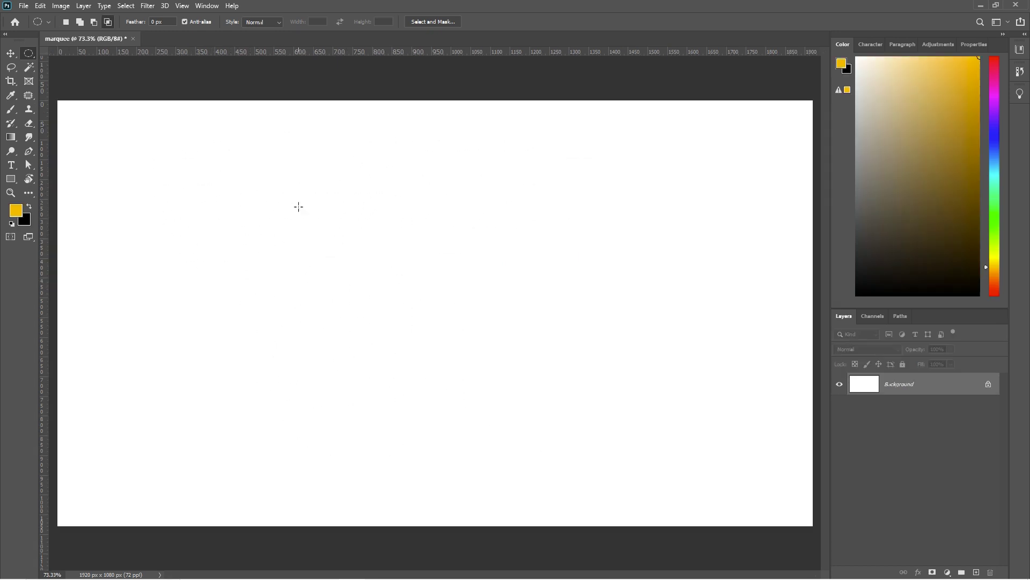
- Fill a large circle selection with pure yellow on a new layer for the face
left_click_drag(329, 156, 624, 471)
left_click(976, 572)
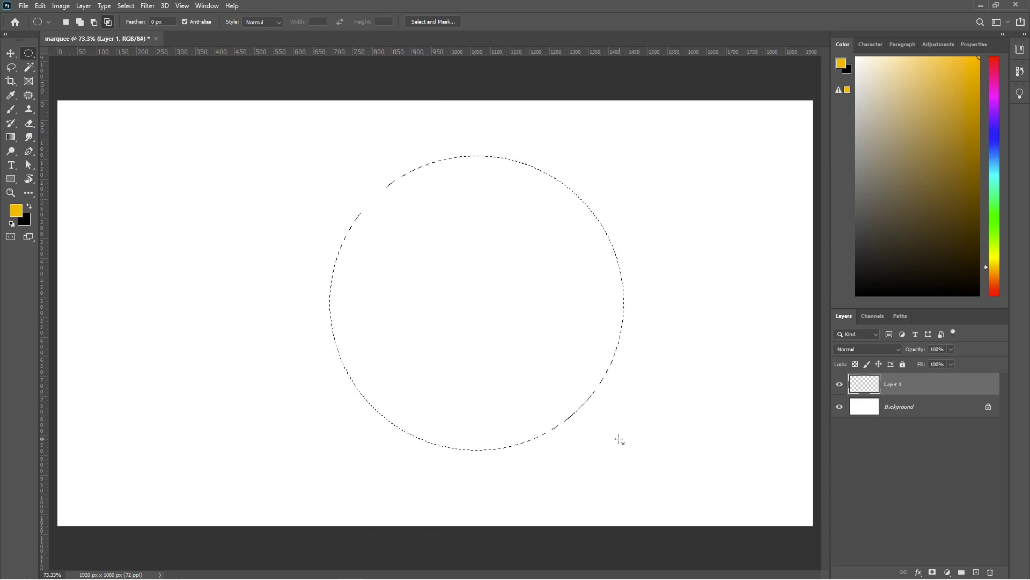
left_click(995, 260)
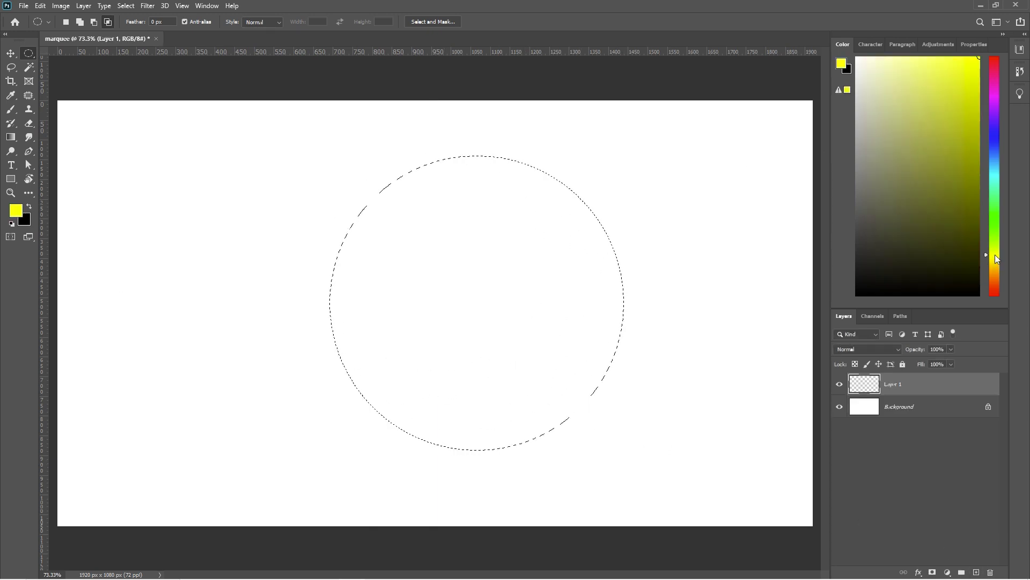
key("alt+BackSpace")
key("v")
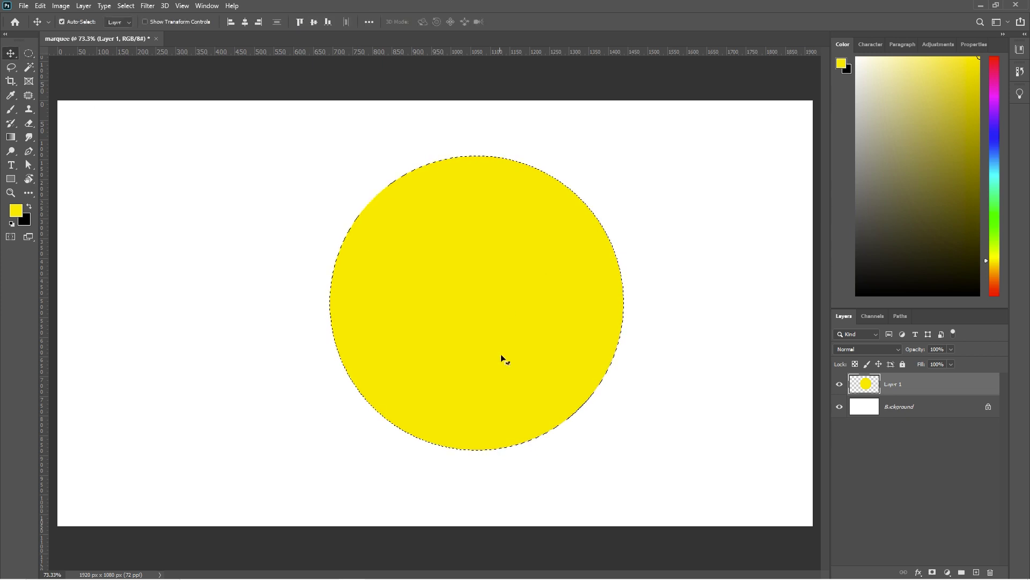
left_click_drag(502, 356, 461, 357)
key("alt+Left")
key("ctrl+d")
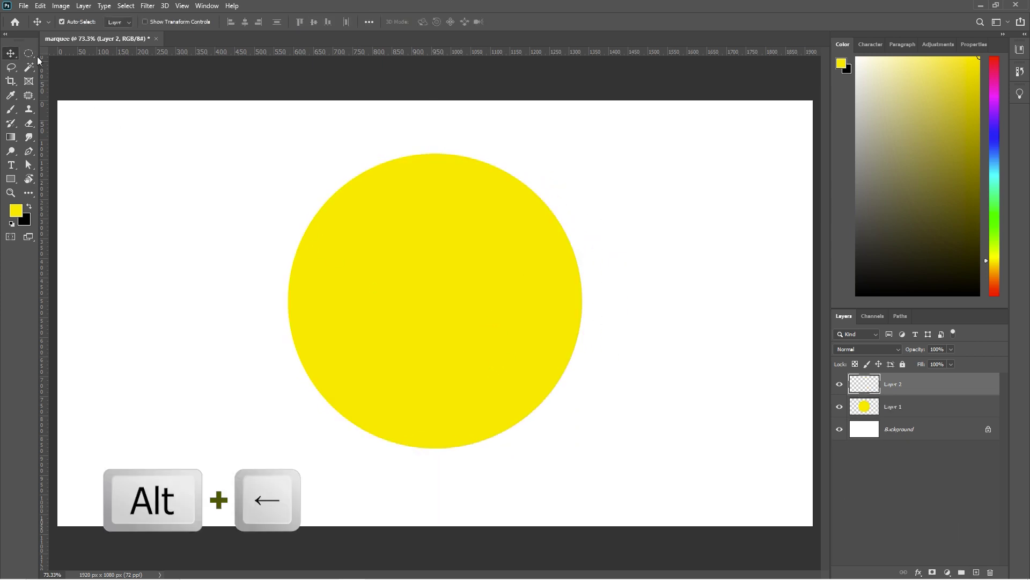
- Fill a dark brown oval for the left eye and duplicate it to the right
left_click(28, 53)
left_click(994, 268)
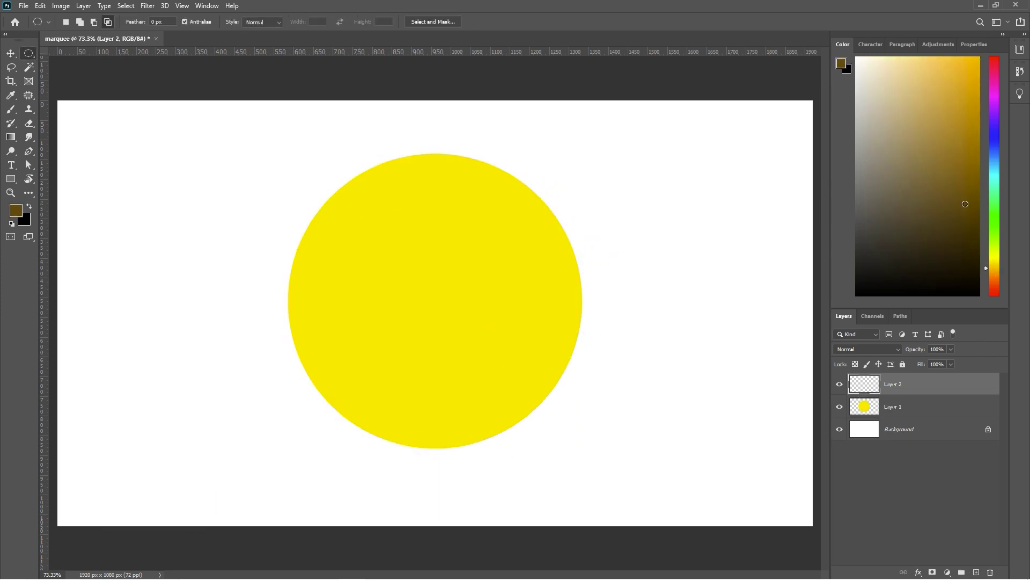
left_click_drag(399, 274, 402, 282)
key("alt+BackSpace")
key("v")
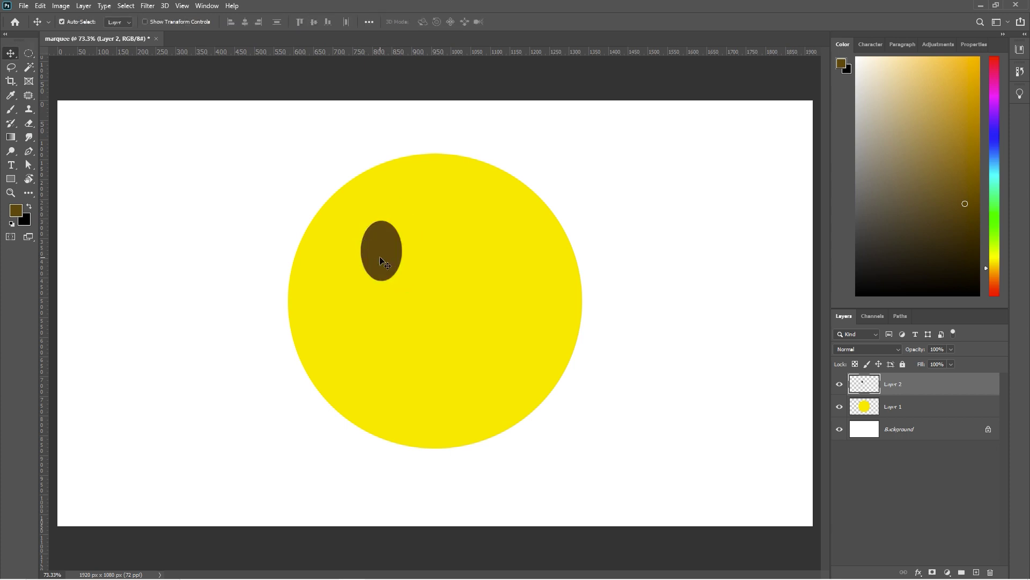
left_click_drag(386, 263, 485, 262)
- Carve a smile curve from an oval selection and fill it brown on a new layer
left_click(29, 55)
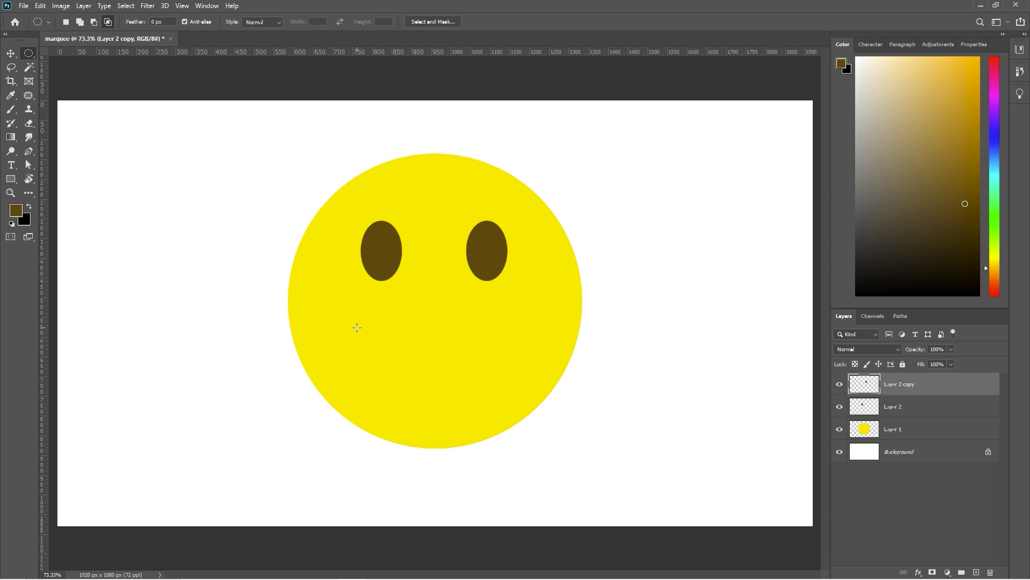
left_click_drag(470, 388, 506, 399)
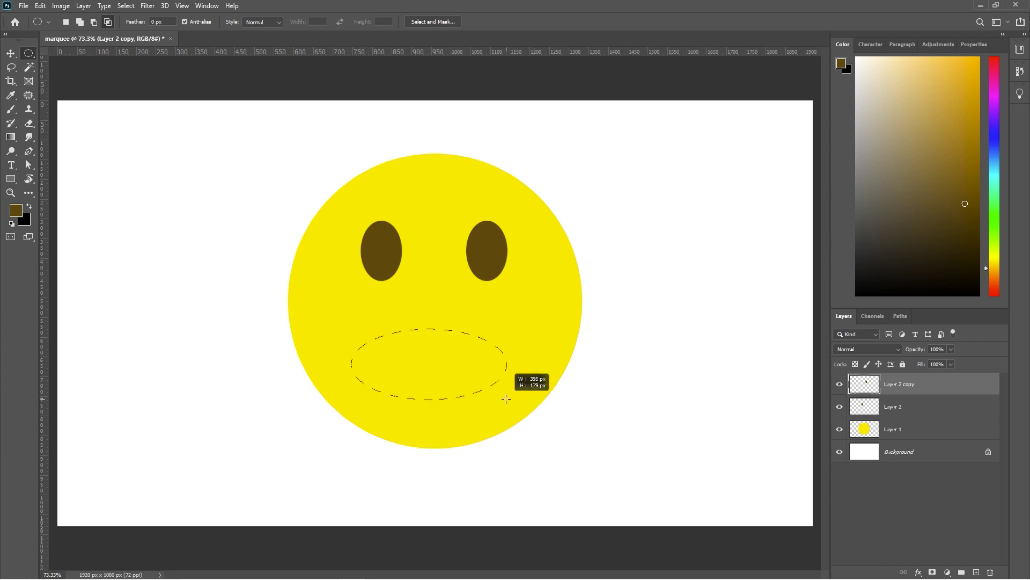
left_click_drag(345, 323, 515, 385)
key("ctrl+shift+alt+n")
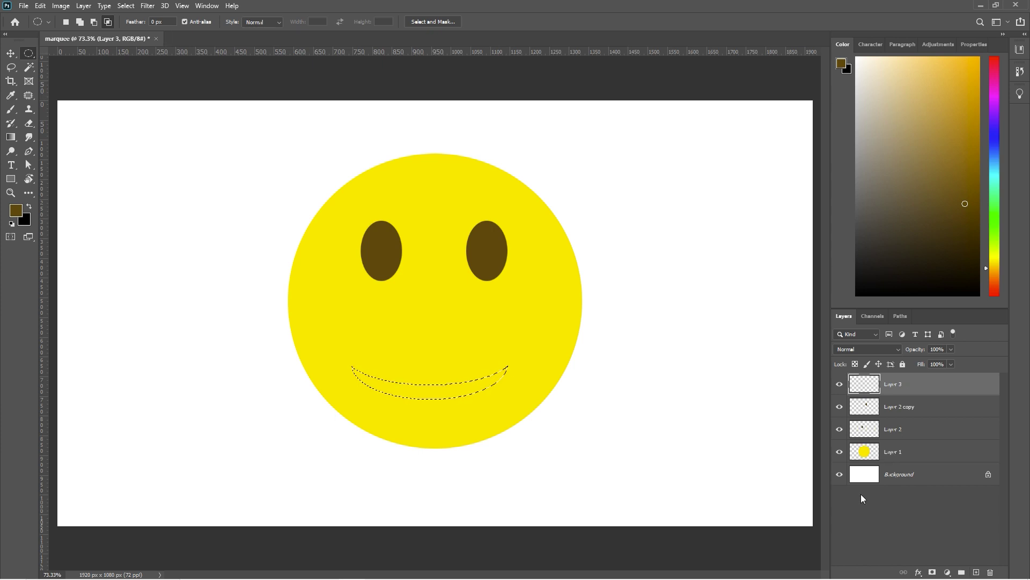
key("alt+BackSpace")
- Nudge the mouth up-right and the right eye further right
key("v")
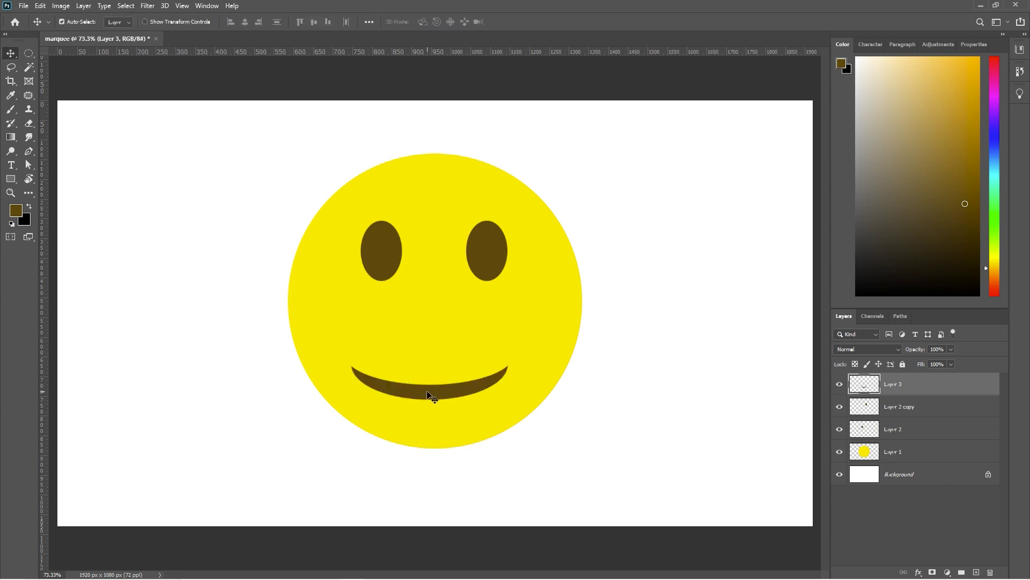
left_click_drag(437, 395, 447, 378)
left_click_drag(485, 268, 495, 268)
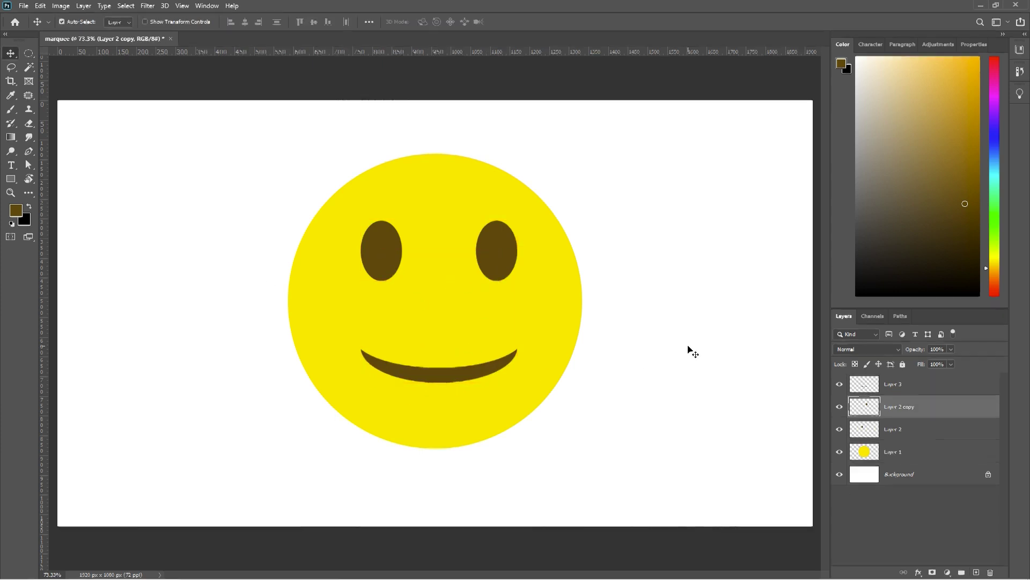